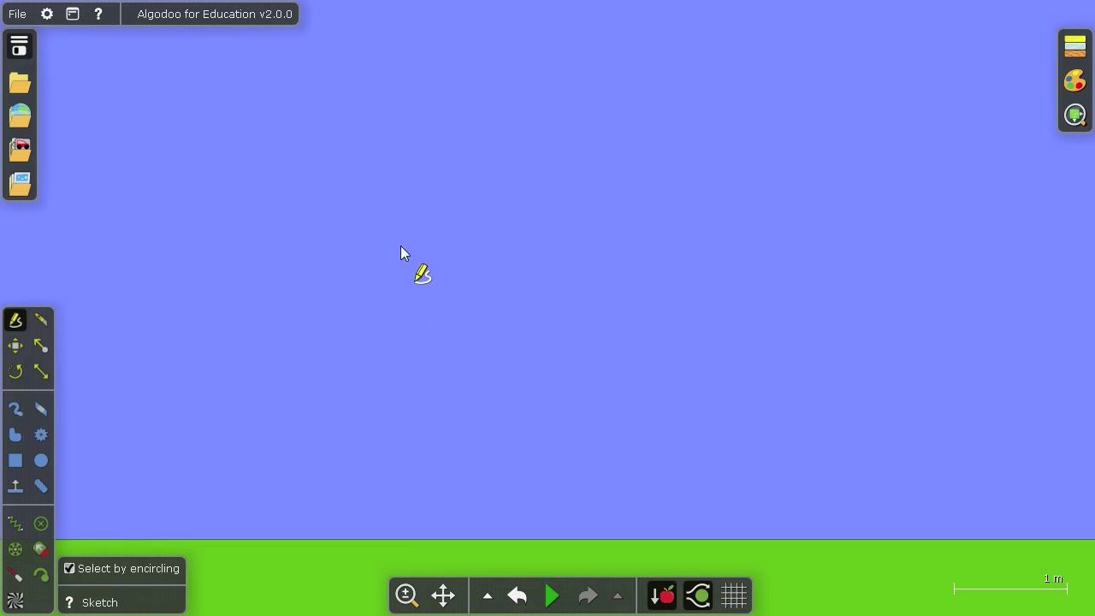
- Sketch an irregular blob, a gray circle, a lower-left cyan rectangle and a right-side lilac triangle
mouse_move(523, 179)
mouse_down()
mouse_move(444, 174)
mouse_move(401, 287)
mouse_move(445, 349)
mouse_move(521, 335)
mouse_move(541, 269)
mouse_move(501, 137)
mouse_up()
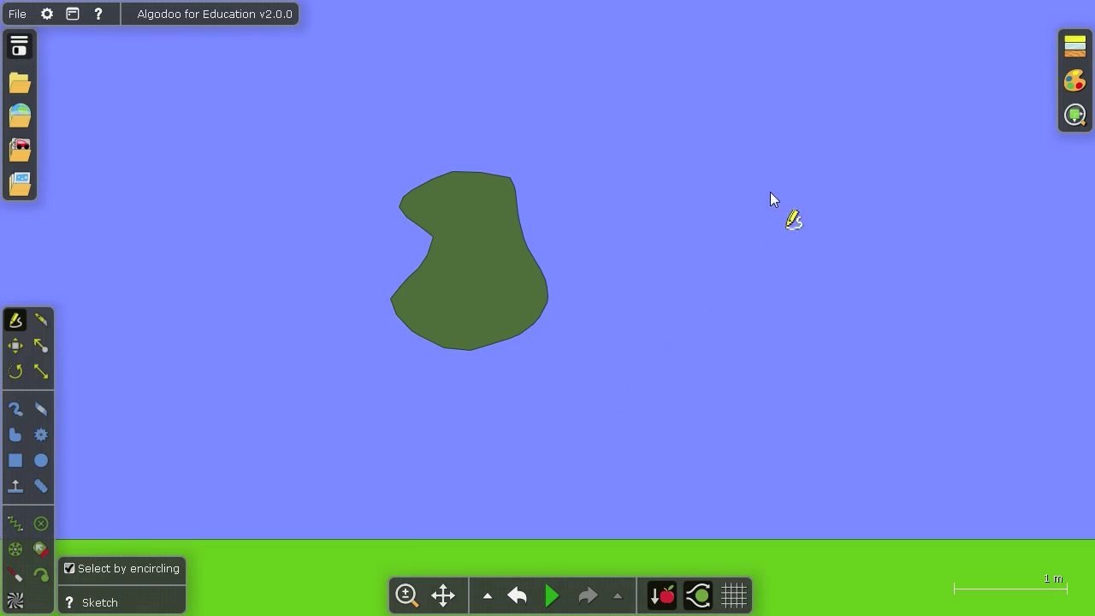
mouse_move(768, 190)
mouse_down()
mouse_move(689, 191)
mouse_move(606, 228)
mouse_up()
mouse_move(608, 347)
mouse_down()
mouse_move(645, 378)
mouse_move(692, 386)
mouse_move(749, 364)
mouse_move(793, 278)
mouse_move(781, 213)
mouse_move(758, 189)
mouse_move(713, 174)
mouse_move(793, 148)
mouse_move(819, 171)
mouse_move(773, 214)
mouse_up()
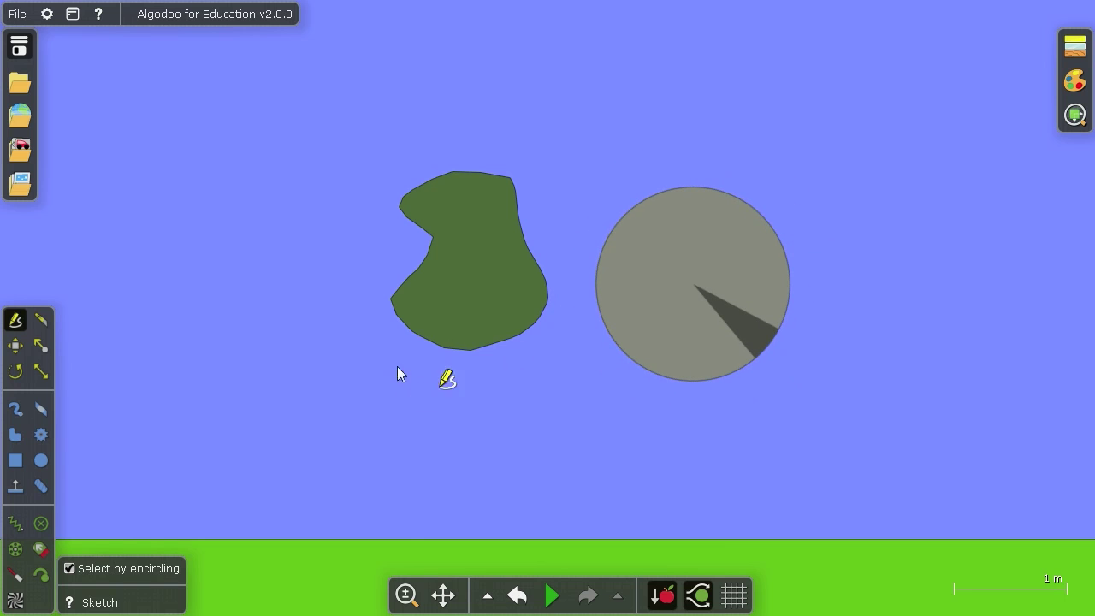
mouse_move(137, 368)
mouse_down()
mouse_move(149, 481)
mouse_move(397, 476)
mouse_move(402, 354)
mouse_move(445, 381)
mouse_move(433, 411)
mouse_move(440, 373)
mouse_up()
mouse_move(904, 191)
mouse_down()
mouse_move(855, 334)
mouse_move(955, 423)
mouse_move(1002, 414)
mouse_move(1040, 303)
mouse_up()
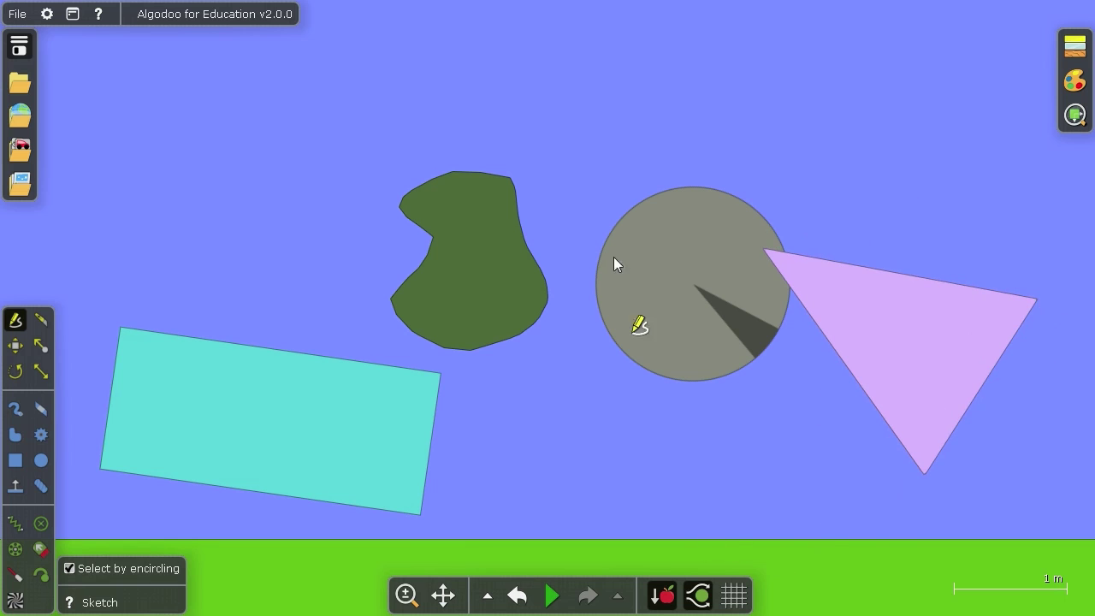
- Run and pause the simulation, erase the green ground, and sketch a new plane along the left
key(space)
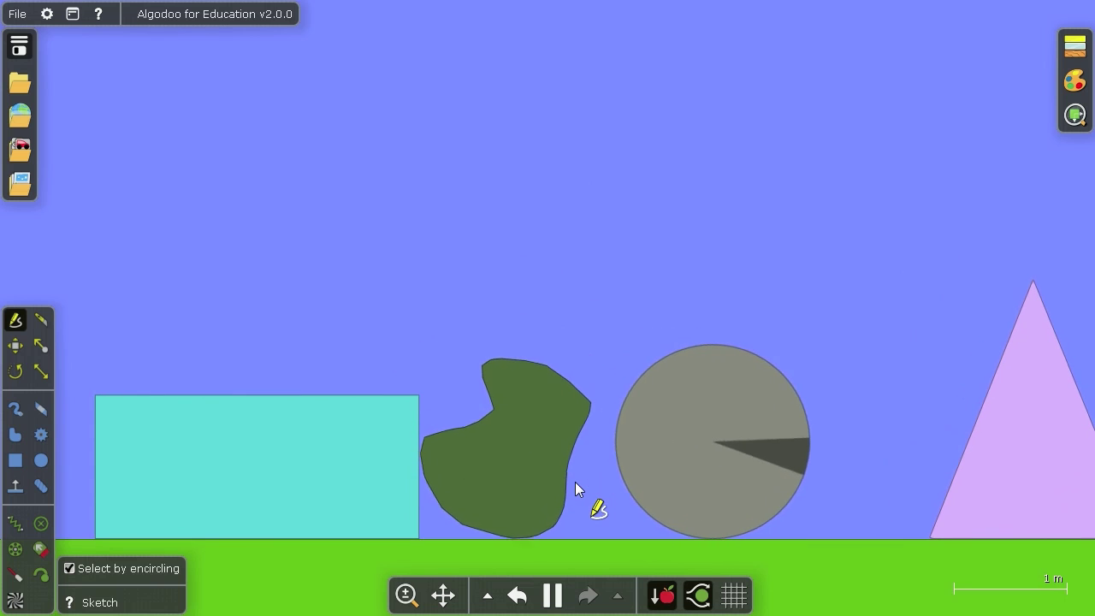
scroll(518, 537, down, 3)
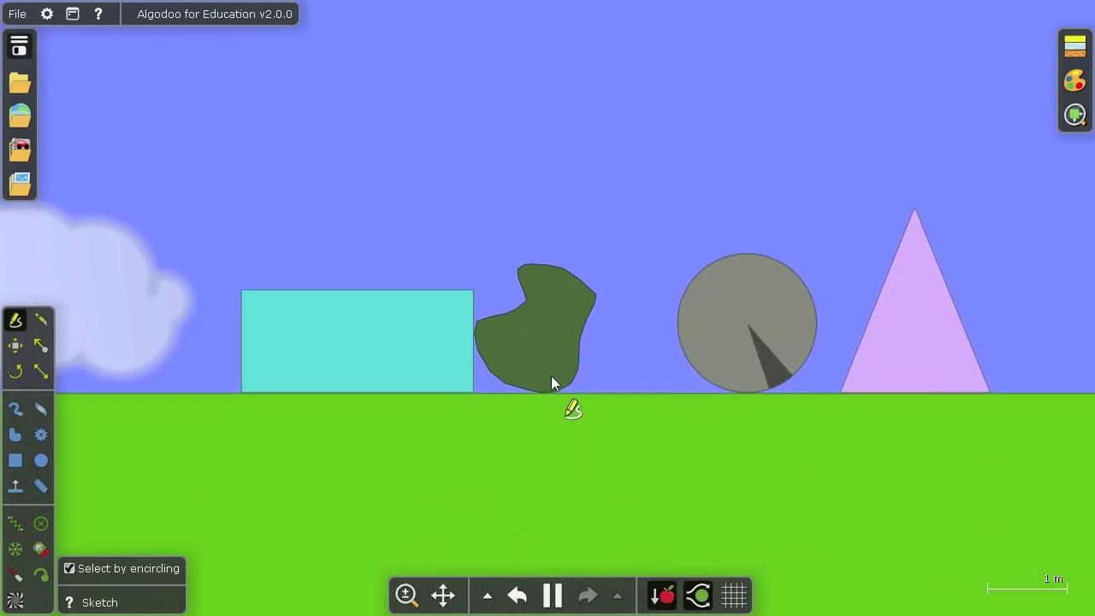
key(space)
mouse_move(658, 262)
mouse_down()
mouse_move(659, 353)
mouse_move(316, 461)
mouse_move(672, 457)
mouse_move(468, 461)
mouse_move(466, 321)
mouse_up()
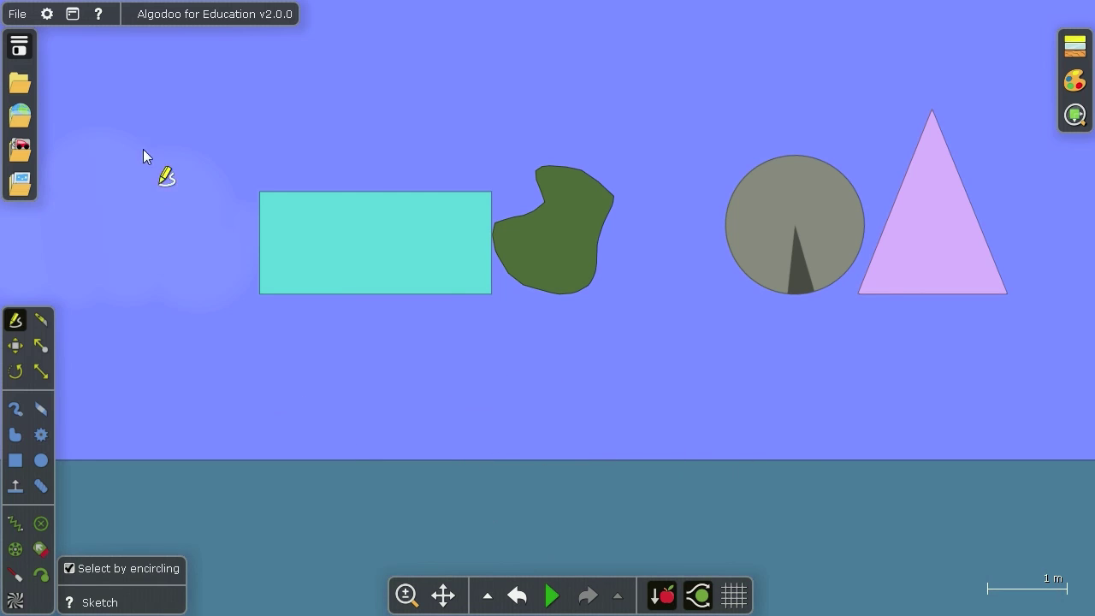
mouse_move(142, 154)
mouse_down()
mouse_move(154, 311)
mouse_move(149, 233)
mouse_move(204, 220)
mouse_up()
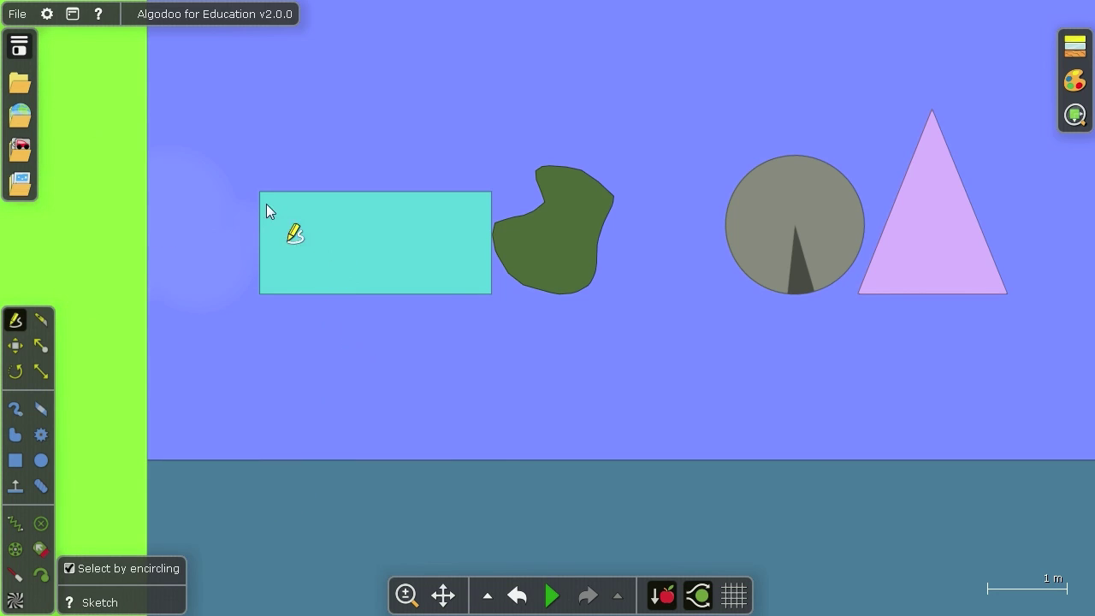
- Pin the cyan rectangle's corner and lilac triangle's apex with axles, then run the simulation
mouse_move(282, 206)
mouse_down()
mouse_move(286, 226)
mouse_move(307, 213)
mouse_up()
mouse_move(938, 145)
mouse_down()
mouse_move(936, 185)
mouse_move(916, 185)
mouse_up()
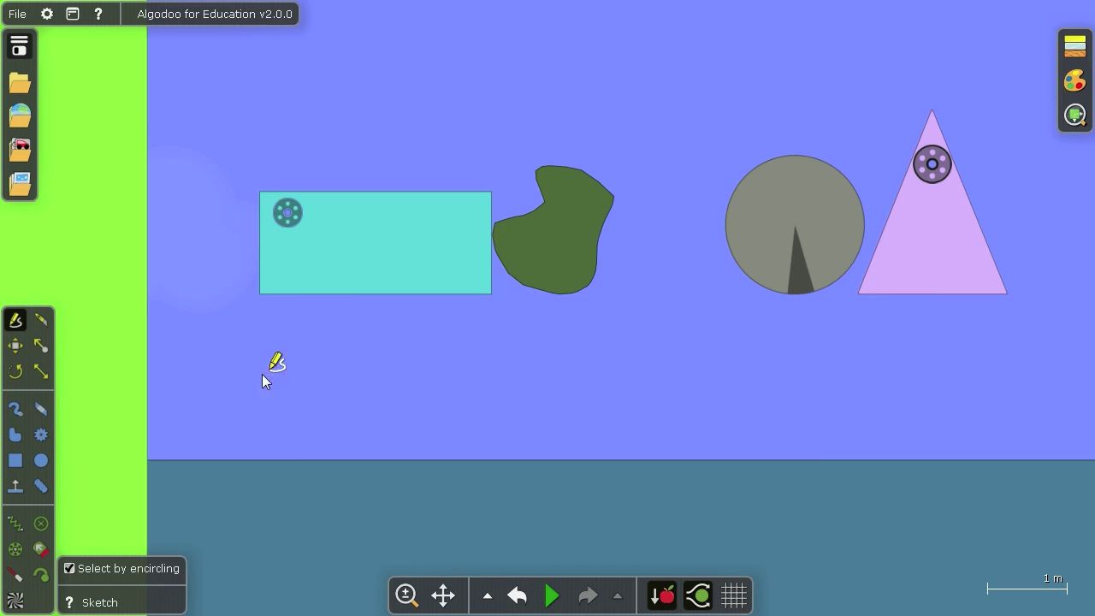
click(549, 597)
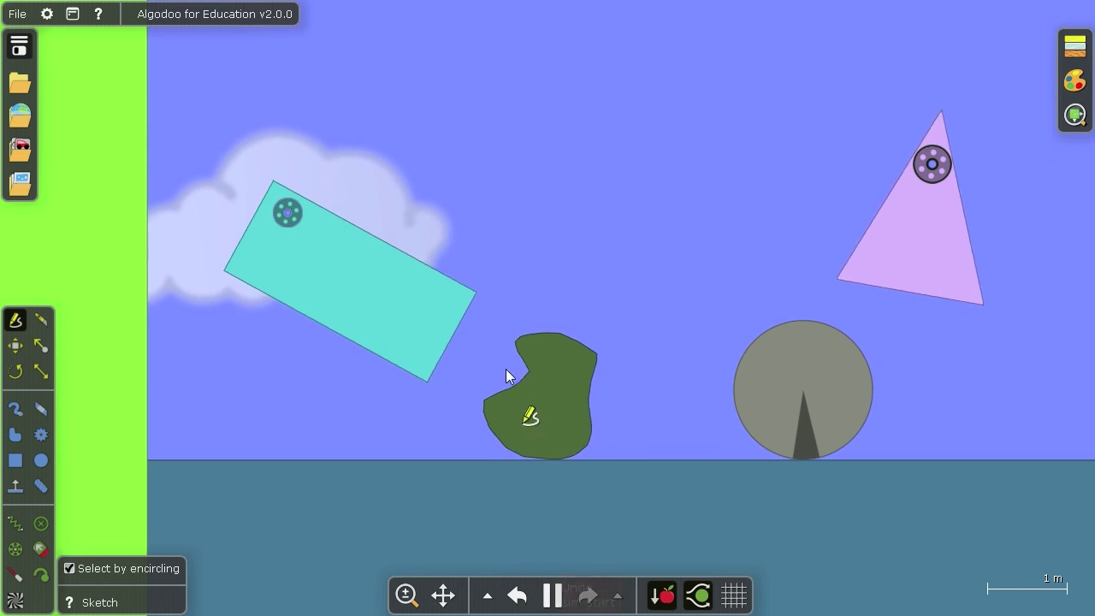
click(552, 595)
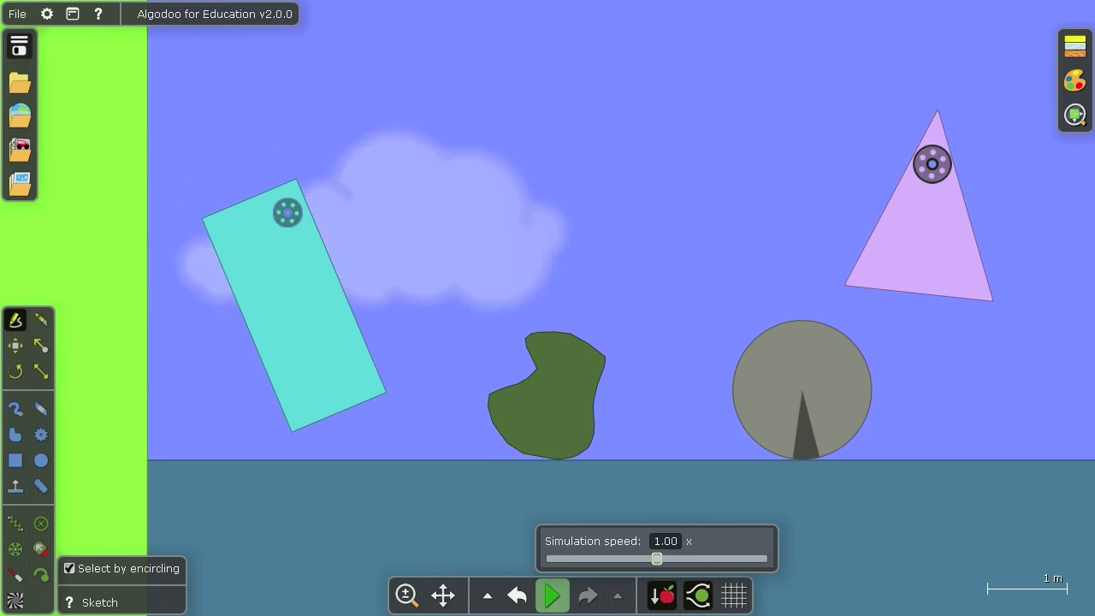
drag(574, 70, 574, 250)
key(space)
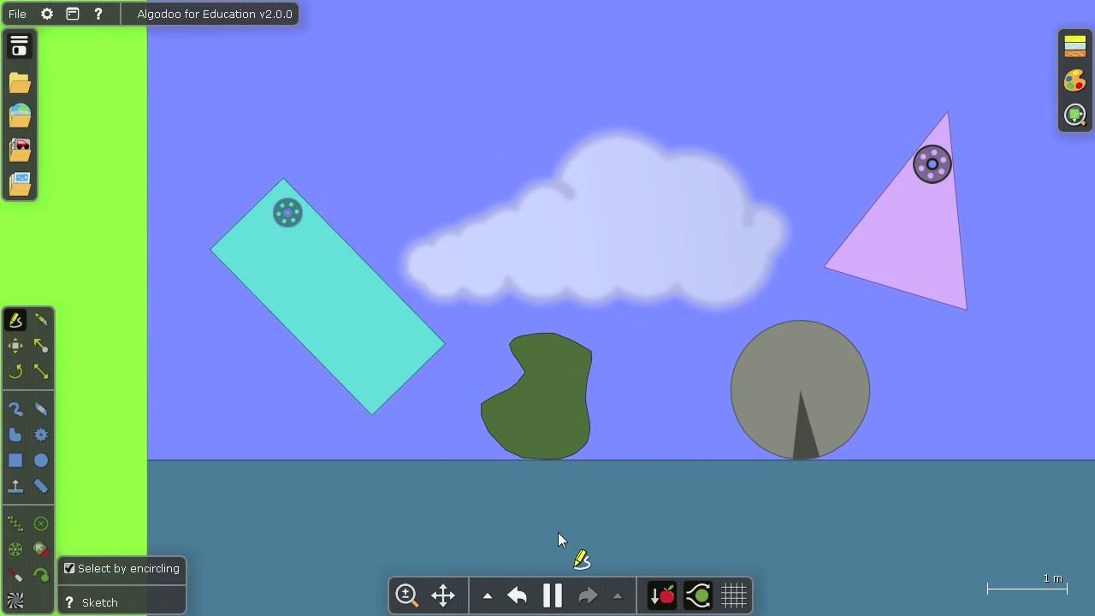
- Delete the lilac triangle and slice the cyan rectangle in two, undoing one mistaken cut
drag(655, 210, 996, 209)
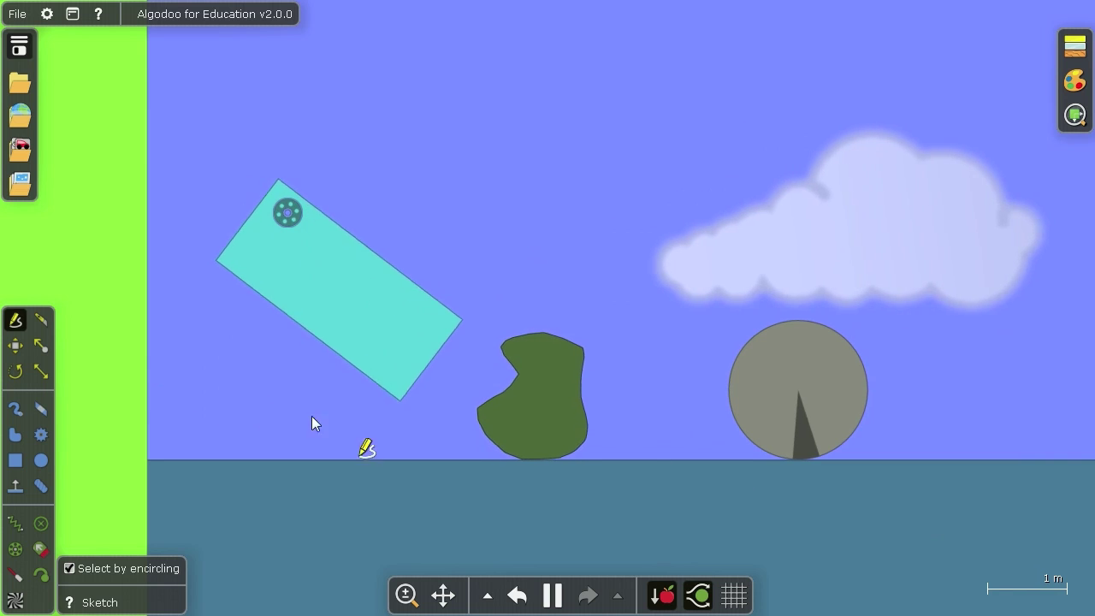
mouse_move(134, 295)
mouse_down()
mouse_move(472, 293)
mouse_move(460, 375)
mouse_up()
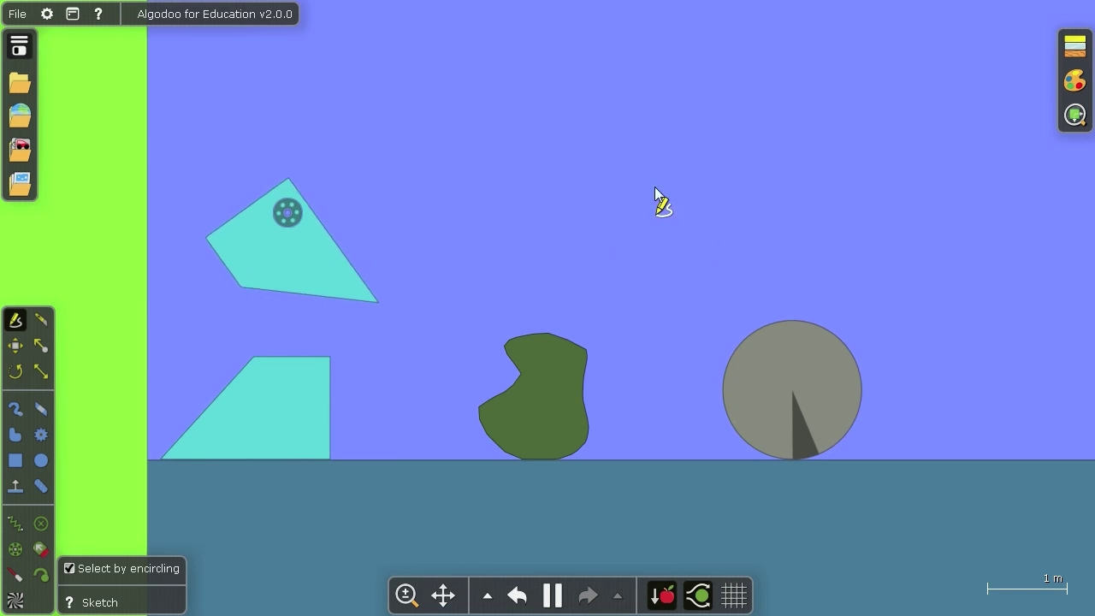
drag(712, 171, 557, 168)
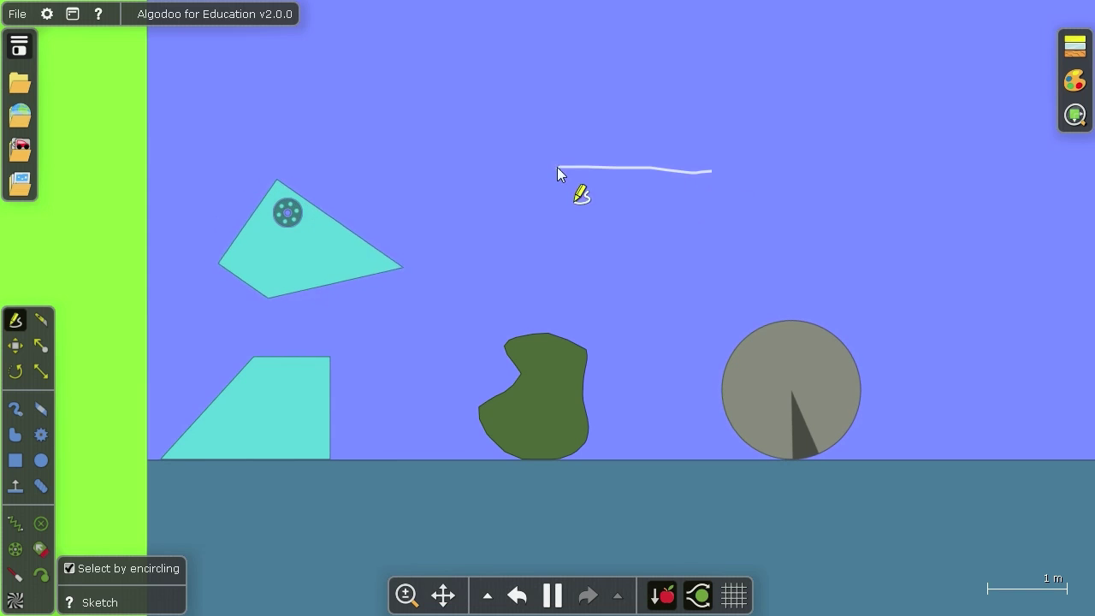
key(ctrl+z)
drag(476, 170, 690, 177)
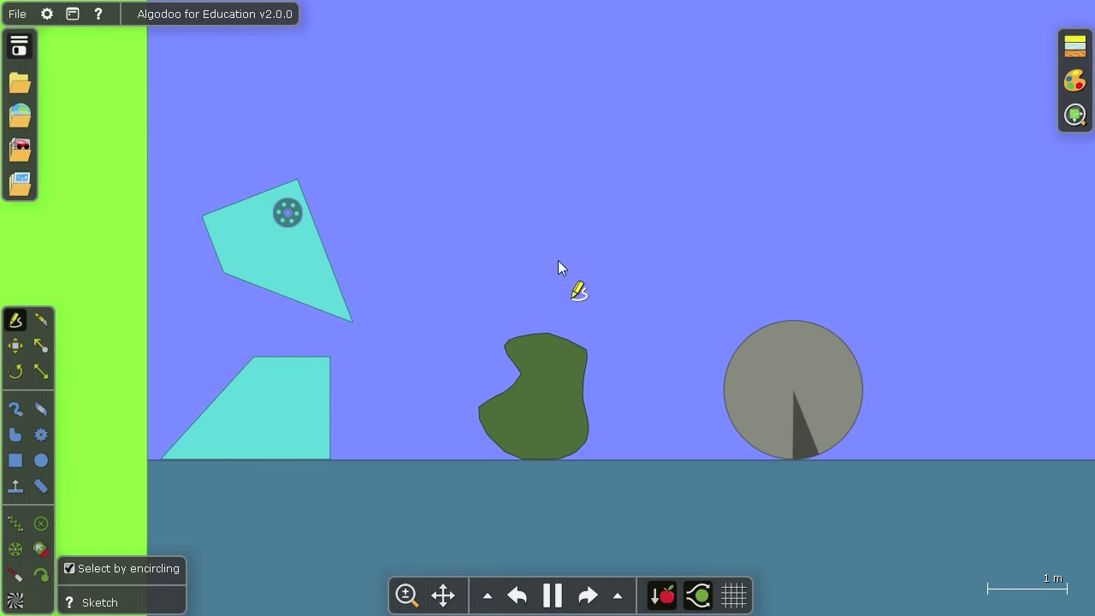
- Select the two cyan pieces and the green blob together and erase them
mouse_move(586, 211)
mouse_down()
mouse_move(513, 157)
mouse_move(363, 131)
mouse_move(176, 198)
mouse_move(113, 288)
mouse_move(124, 435)
mouse_move(176, 500)
mouse_move(495, 546)
mouse_move(660, 472)
mouse_move(585, 214)
mouse_up()
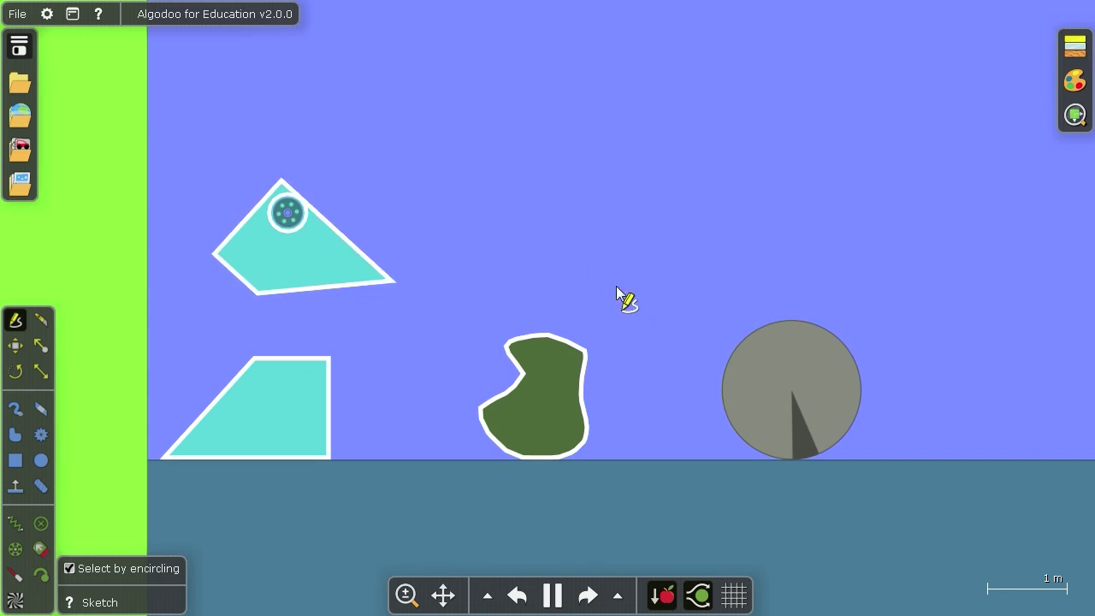
drag(673, 336, 461, 371)
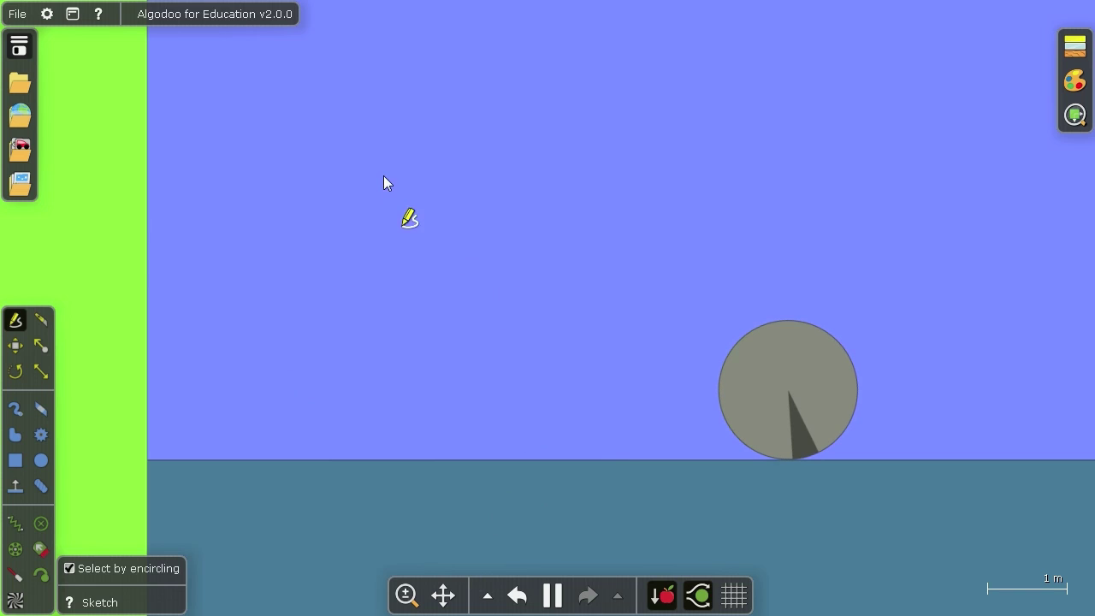
- Draw a long green bar with a left-end axle and right-end tracer, then play the simulation
key(space)
mouse_move(328, 97)
mouse_down()
mouse_move(329, 151)
mouse_move(610, 150)
mouse_move(609, 86)
mouse_up()
mouse_move(356, 115)
mouse_down()
mouse_move(357, 139)
mouse_move(357, 113)
mouse_up()
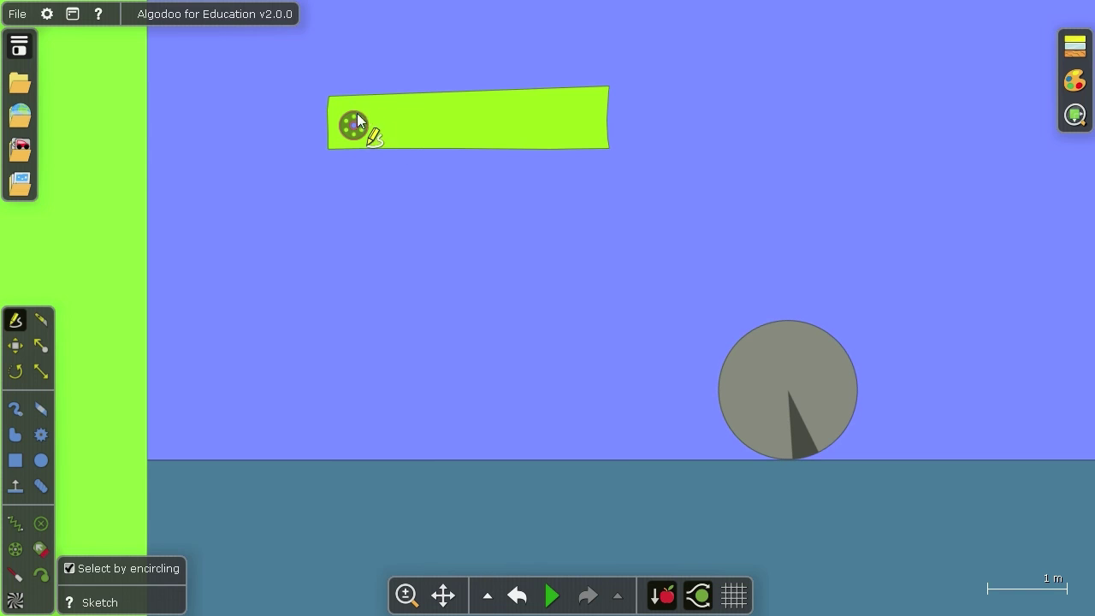
mouse_move(578, 109)
mouse_down()
mouse_move(580, 125)
mouse_move(591, 105)
mouse_move(587, 115)
mouse_up()
drag(745, 111, 733, 192)
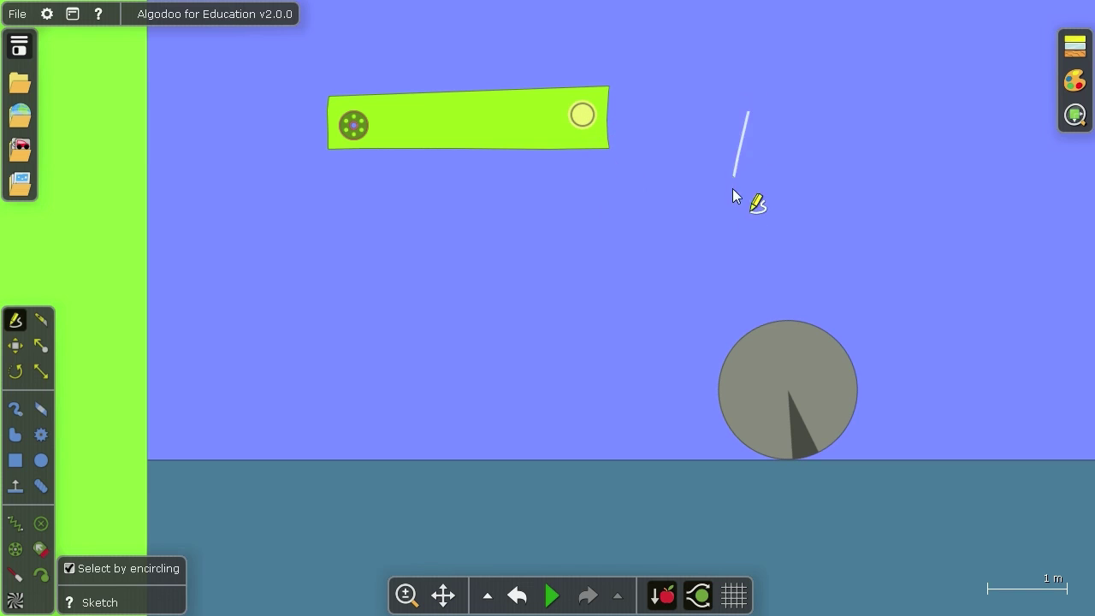
key(space)
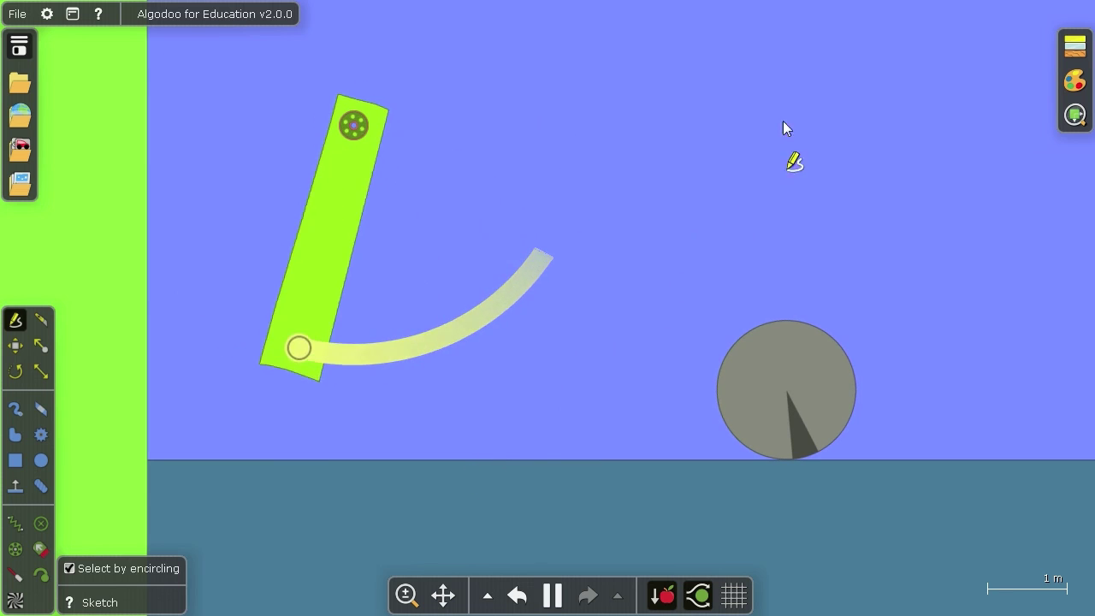
- Hang the bar from an overhead rope, spring it leftward, and link it to the circle by rope and spring
mouse_move(775, 74)
mouse_down()
mouse_move(727, 89)
mouse_move(579, 213)
mouse_move(433, 253)
mouse_up()
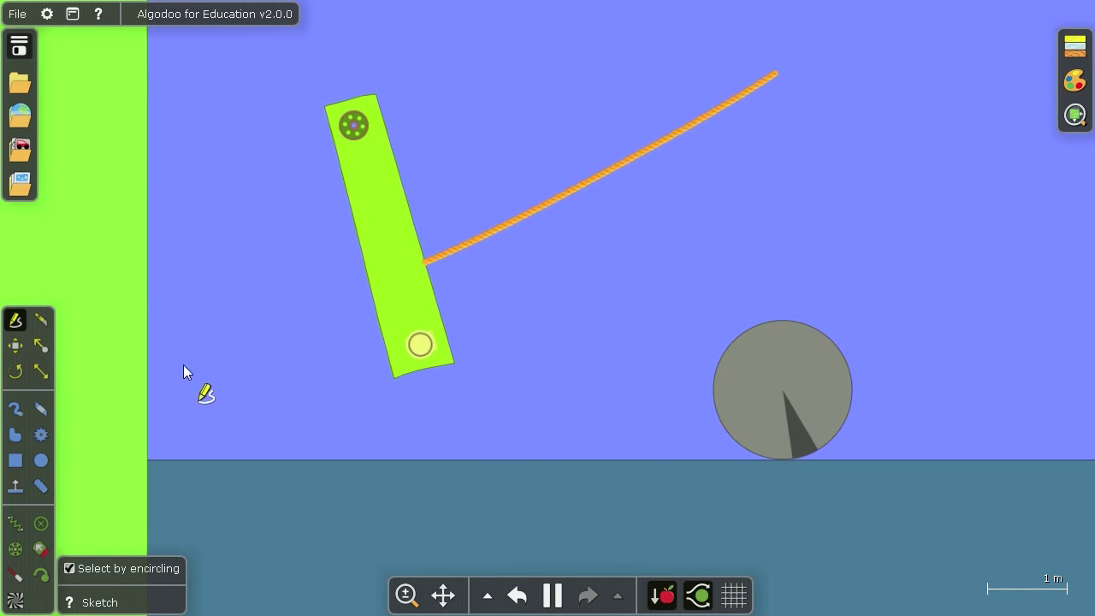
mouse_move(183, 364)
mouse_down()
mouse_move(242, 331)
mouse_move(266, 340)
mouse_move(234, 339)
mouse_move(251, 296)
mouse_move(282, 283)
mouse_move(386, 266)
mouse_move(402, 312)
mouse_up()
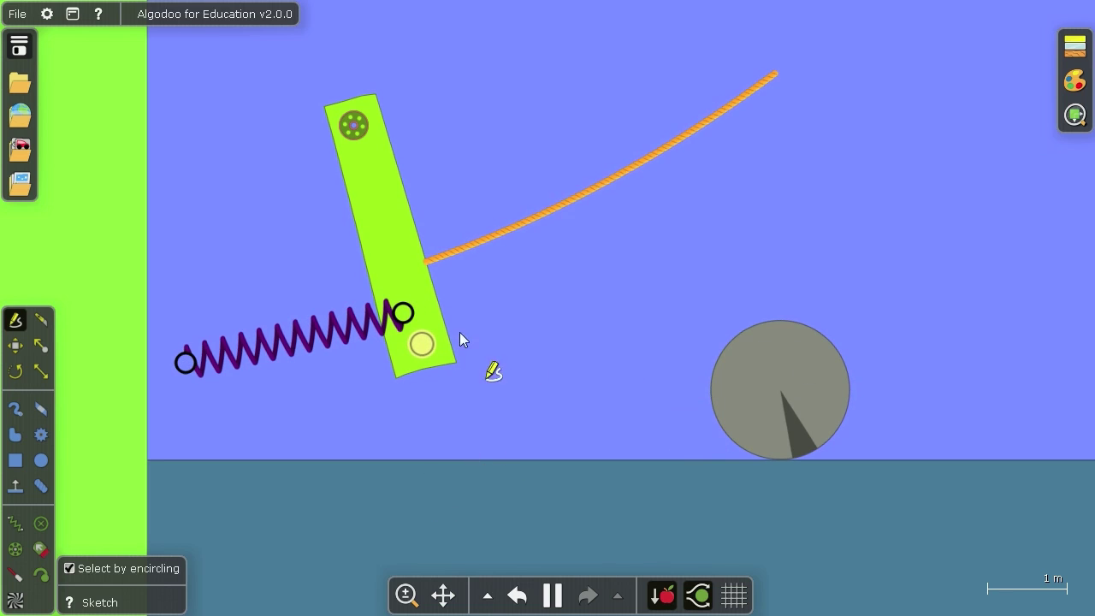
mouse_move(436, 310)
mouse_down()
mouse_move(537, 309)
mouse_move(750, 330)
mouse_up()
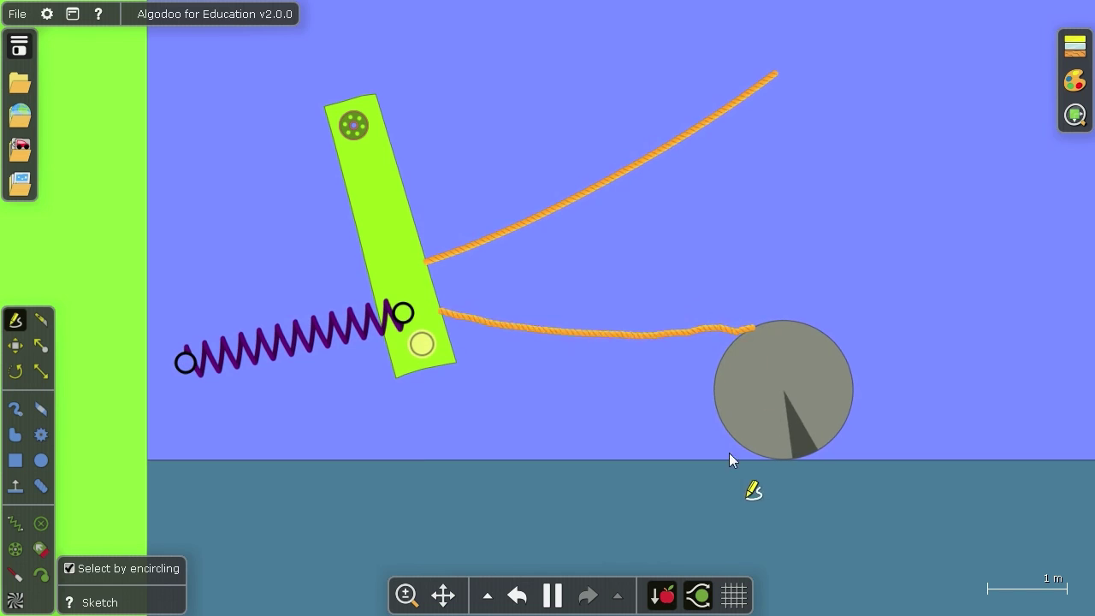
mouse_move(717, 391)
mouse_down()
mouse_move(458, 409)
mouse_move(393, 373)
mouse_up()
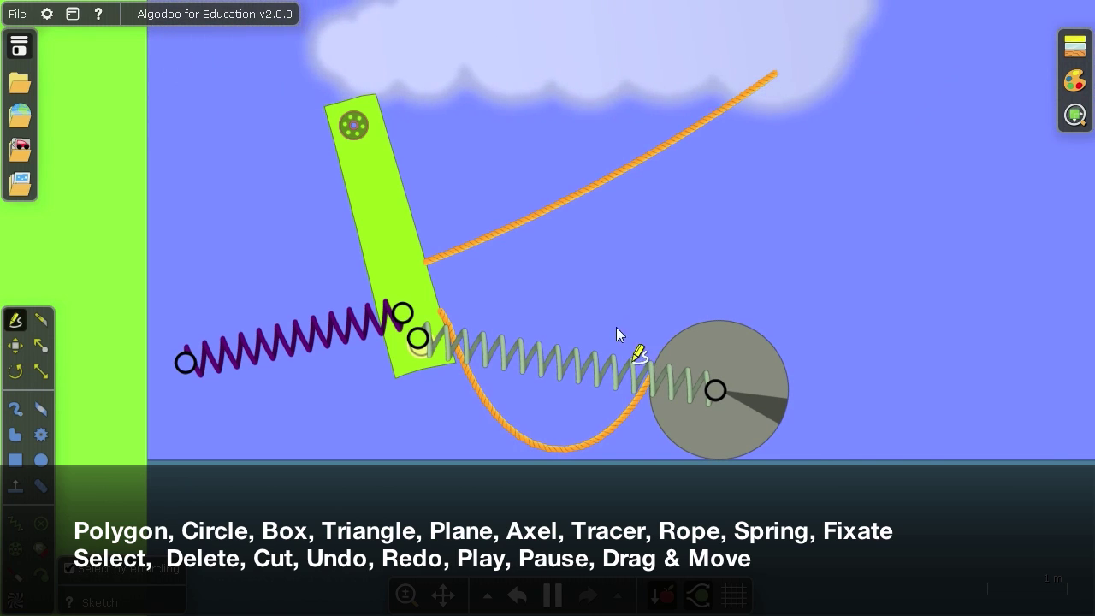
click(752, 400)
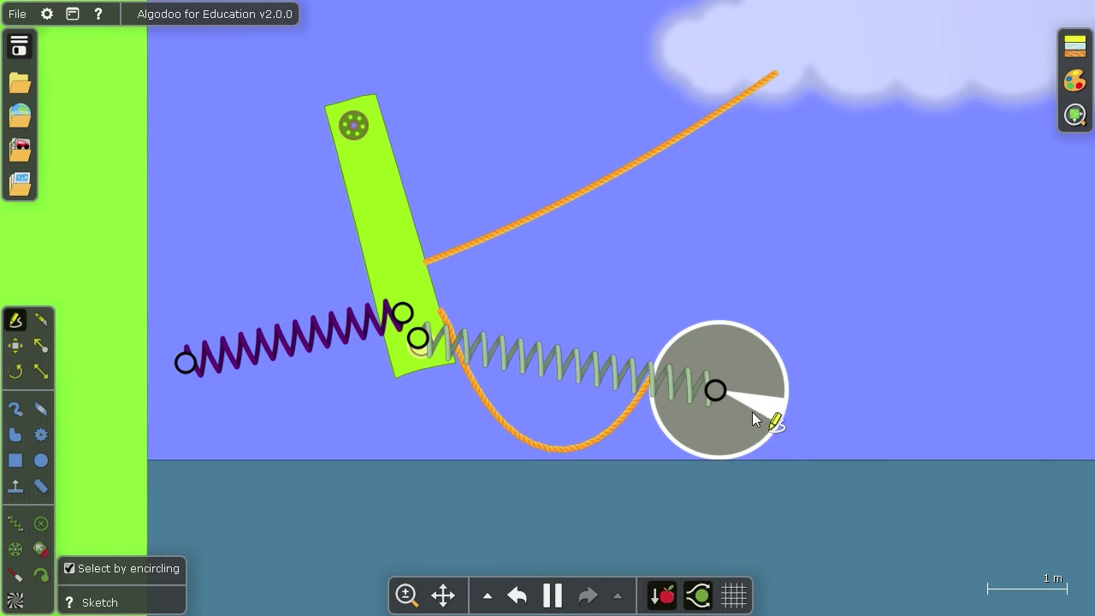
mouse_move(800, 402)
mouse_down()
mouse_move(813, 346)
mouse_move(736, 324)
mouse_move(860, 252)
mouse_move(725, 332)
mouse_move(743, 344)
mouse_move(824, 319)
mouse_up()
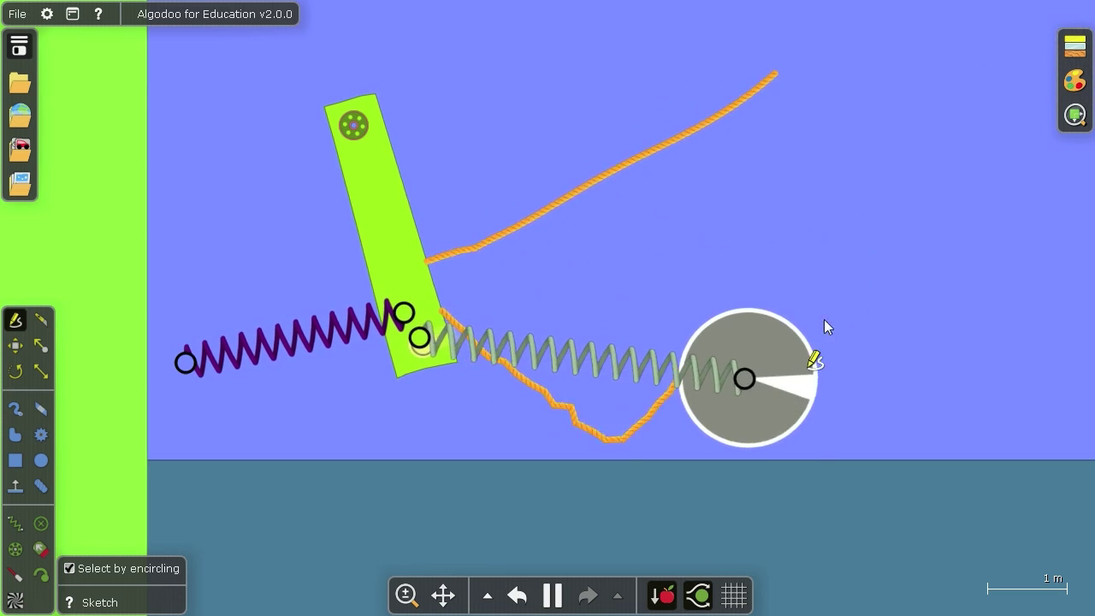
mouse_move(912, 291)
mouse_down()
mouse_move(373, 28)
mouse_move(501, 530)
mouse_move(818, 48)
mouse_move(782, 146)
mouse_up()
mouse_move(413, 284)
mouse_down()
mouse_move(424, 268)
mouse_move(536, 229)
mouse_move(396, 275)
mouse_up()
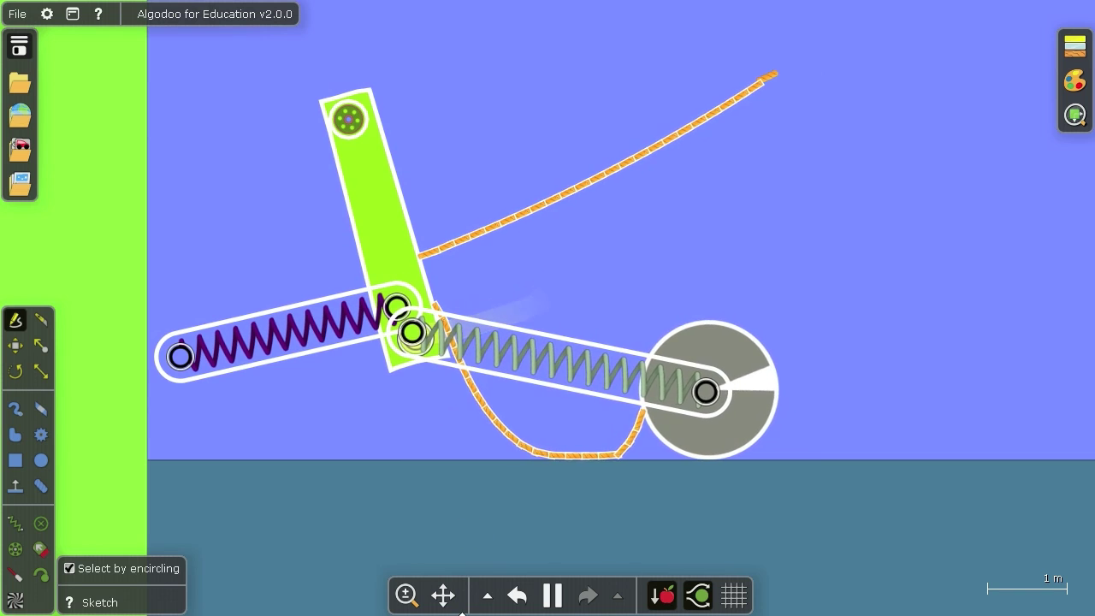